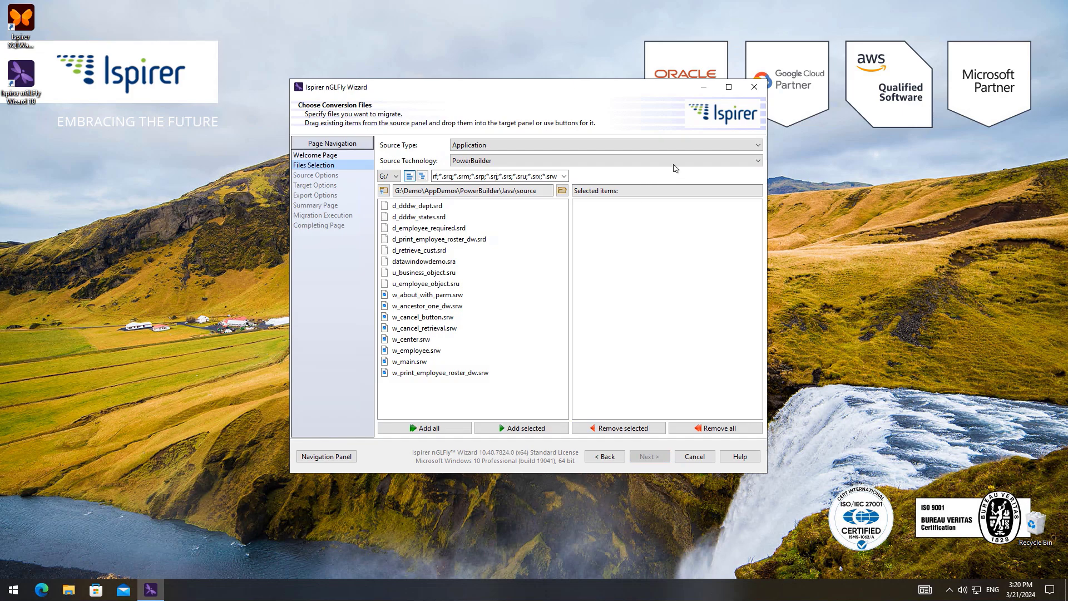
- Set the source type to Application and the technology to PowerBuilder, and add all listed source files for conversion
{"action": "left_click", "coordinate": [760, 148]}
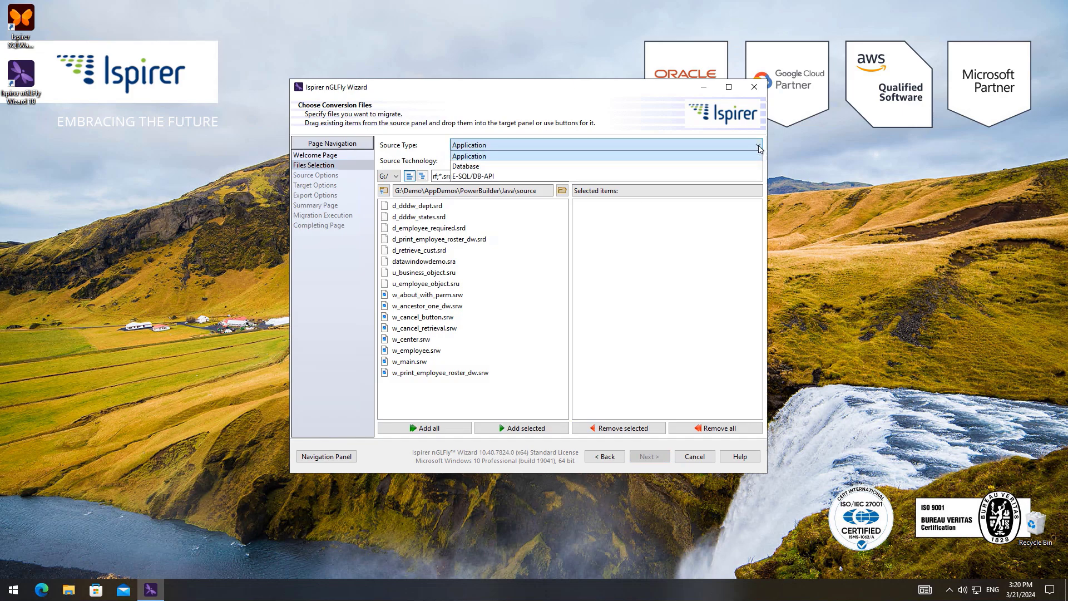
{"action": "left_click", "coordinate": [621, 156]}
{"action": "left_click", "coordinate": [615, 162]}
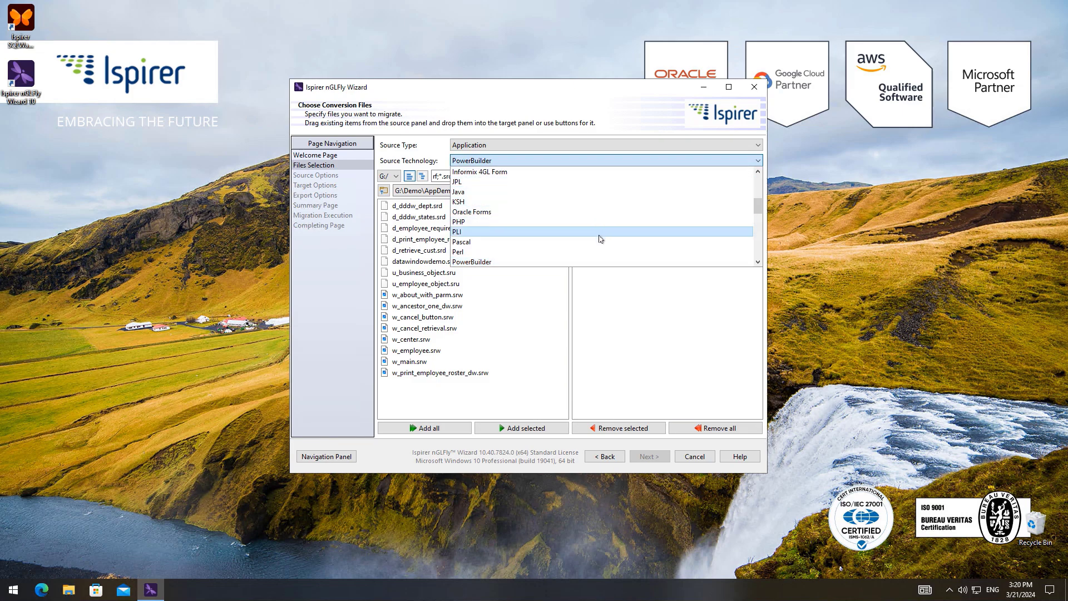
{"action": "left_click", "coordinate": [560, 263]}
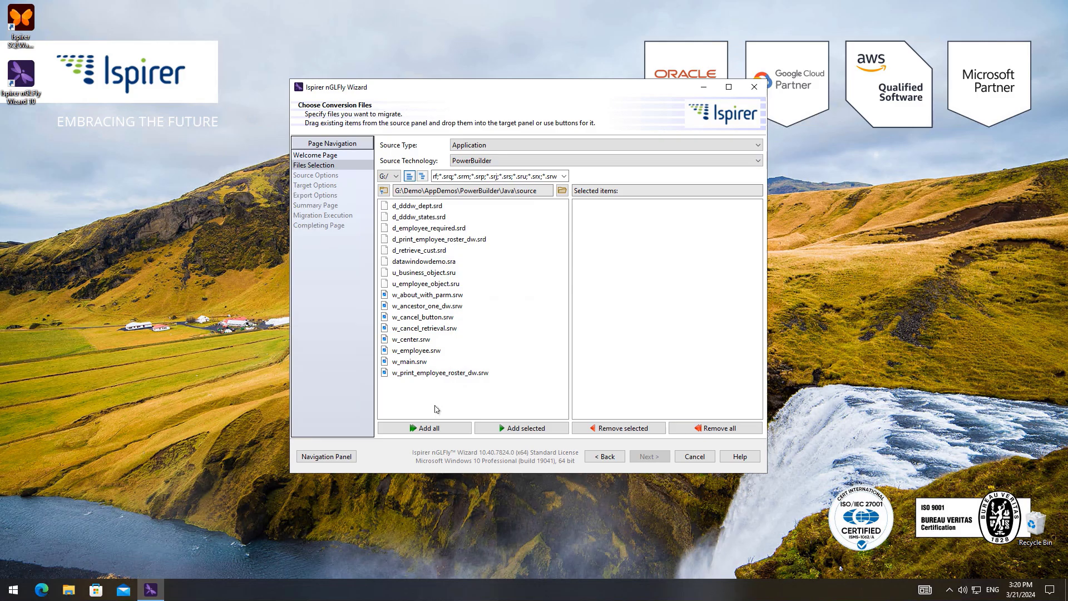
{"action": "left_click", "coordinate": [429, 428]}
{"action": "left_click", "coordinate": [643, 457]}
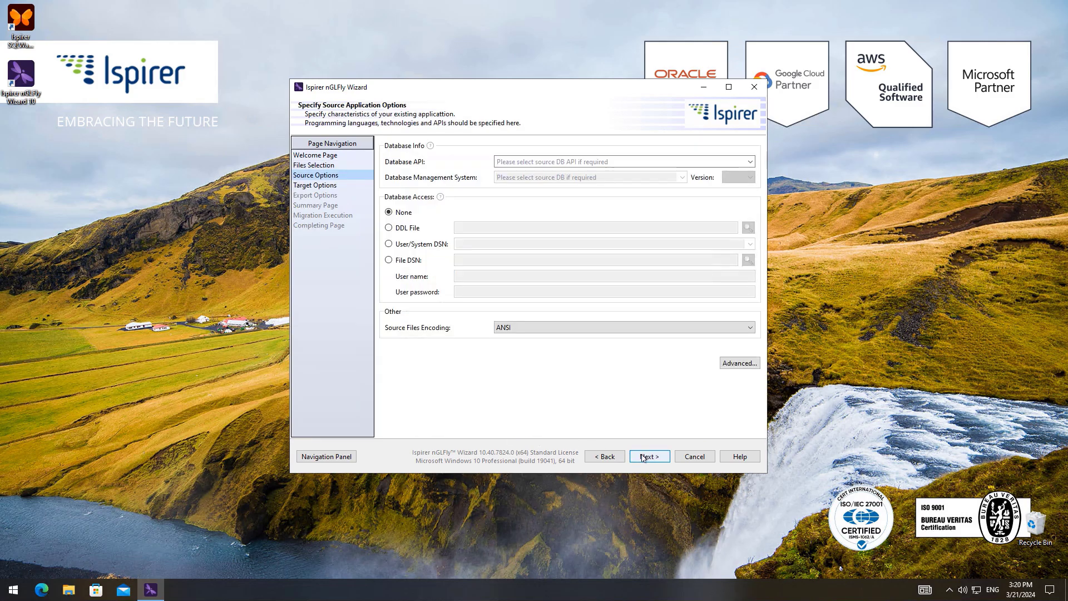
- Set the source database API to ODBC and the source database management system to Informix
{"action": "left_click", "coordinate": [751, 162]}
{"action": "left_click", "coordinate": [533, 170]}
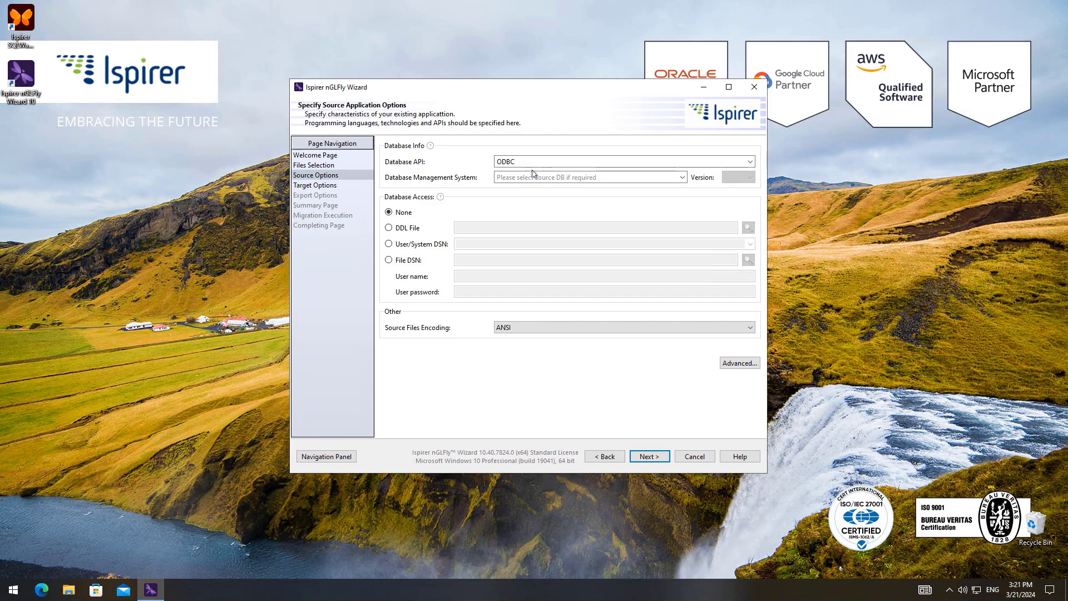
{"action": "left_click", "coordinate": [683, 178]}
{"action": "scroll", "coordinate": [576, 251], "scroll_direction": "down", "scroll_amount": 3}
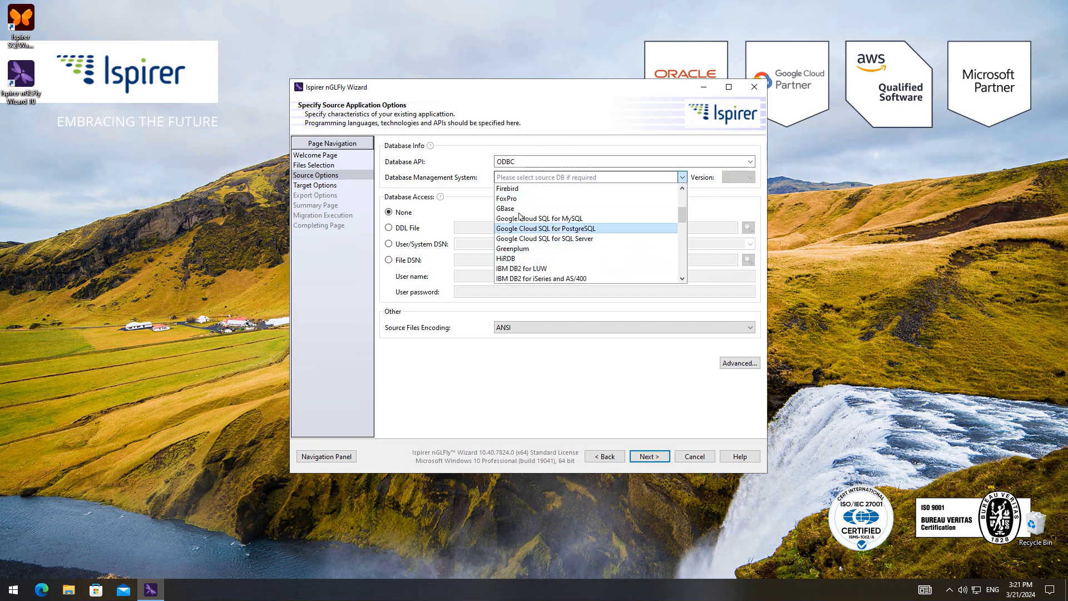
{"action": "scroll", "coordinate": [523, 262], "scroll_direction": "down", "scroll_amount": 1}
{"action": "left_click", "coordinate": [520, 272]}
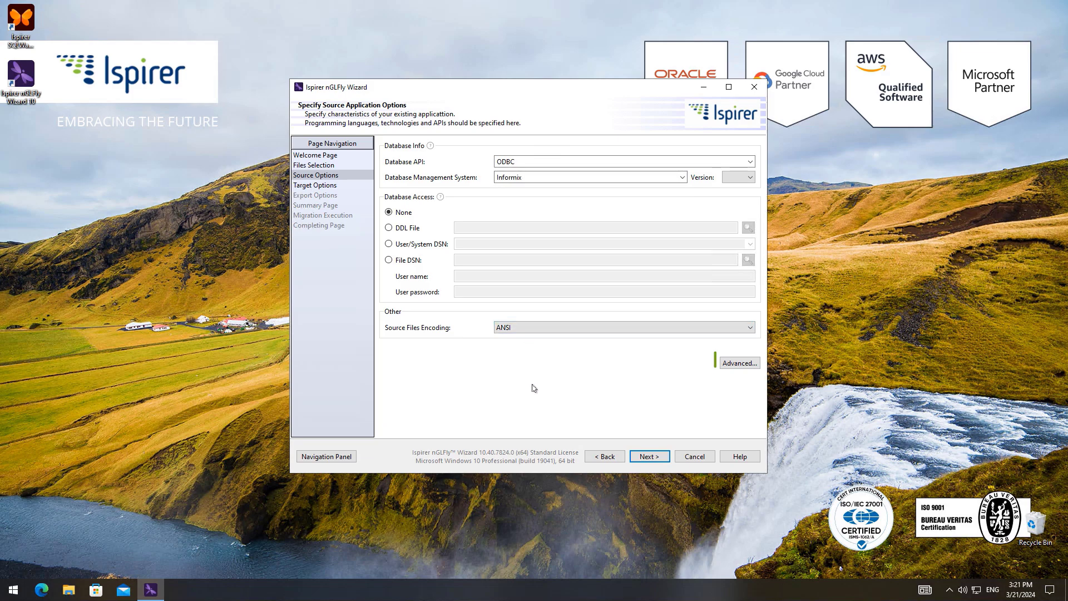
- Accept the advanced PowerBuilder source options with an empty registration name and continue to the target options
{"action": "left_click", "coordinate": [737, 365]}
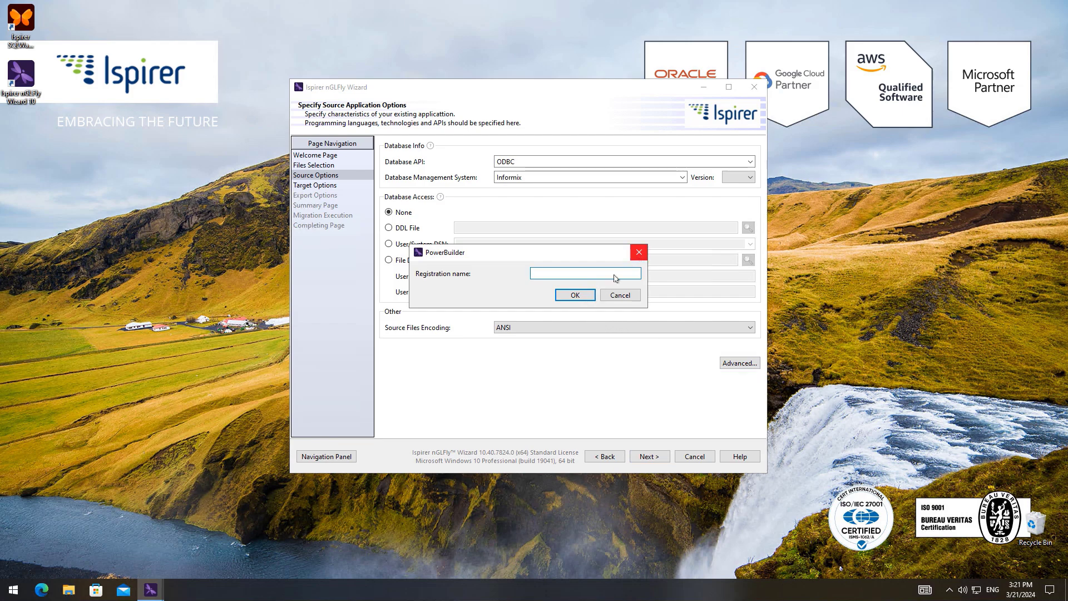
{"action": "left_click", "coordinate": [589, 296]}
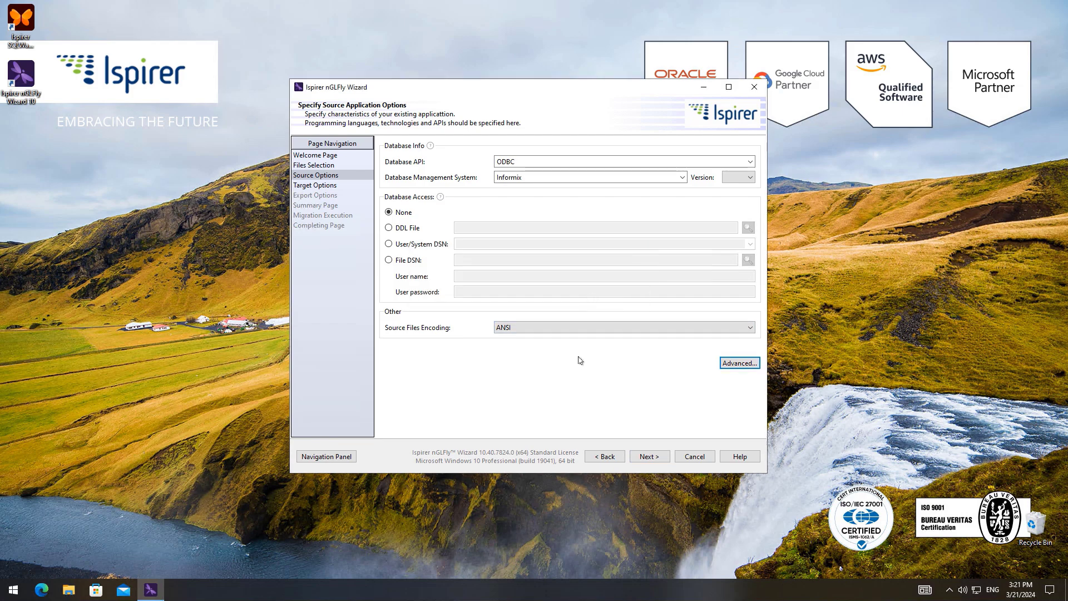
{"action": "left_click", "coordinate": [648, 456]}
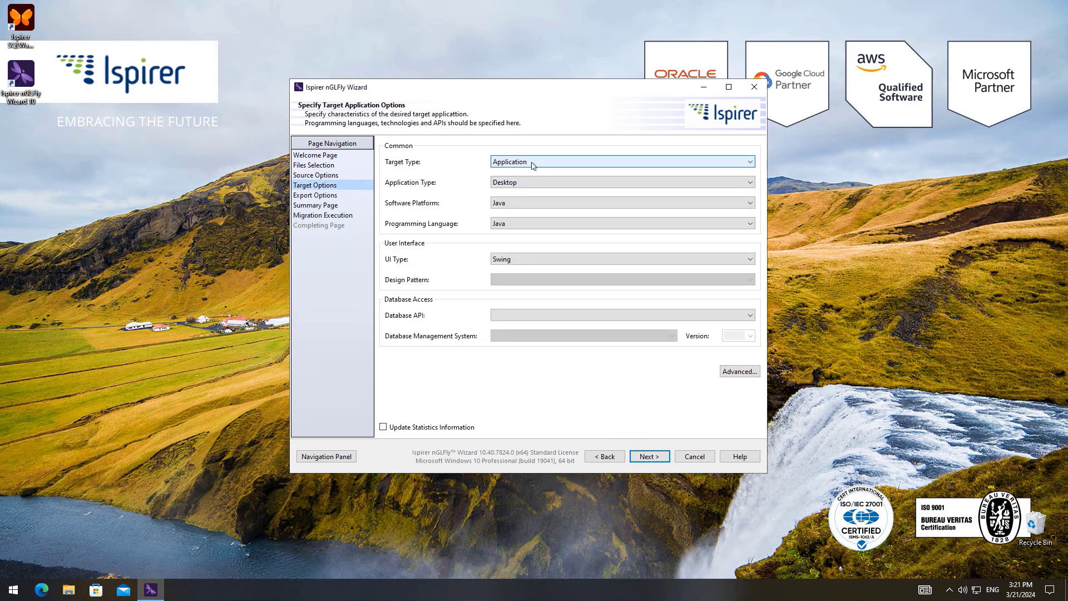
- Configure the target as a Web application with the Reactandmobx UI type and a blank database API
{"action": "left_click", "coordinate": [524, 182]}
{"action": "left_click", "coordinate": [500, 213]}
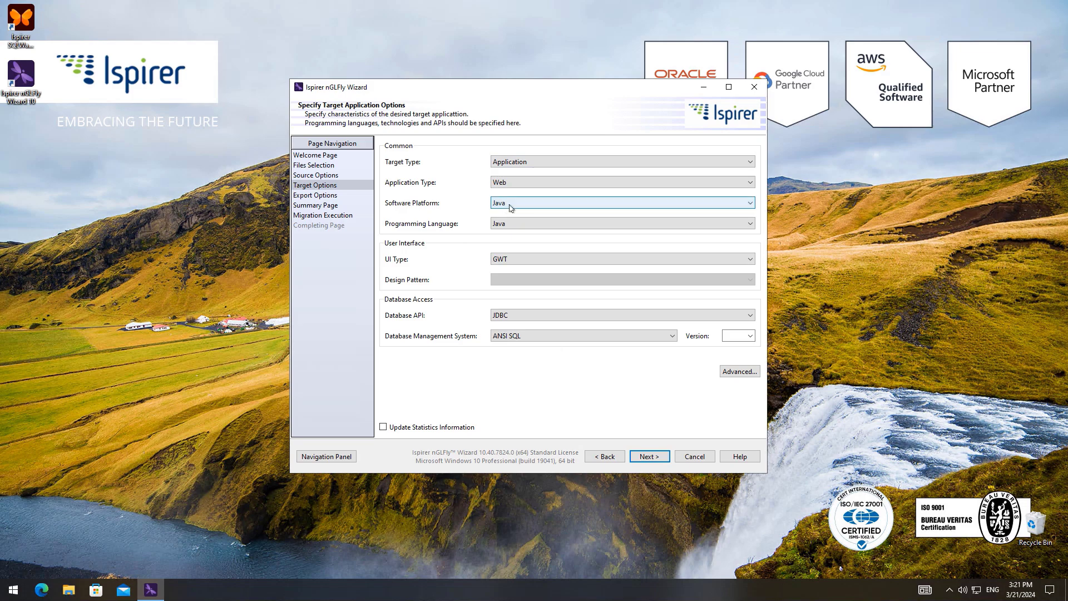
{"action": "left_click", "coordinate": [503, 260]}
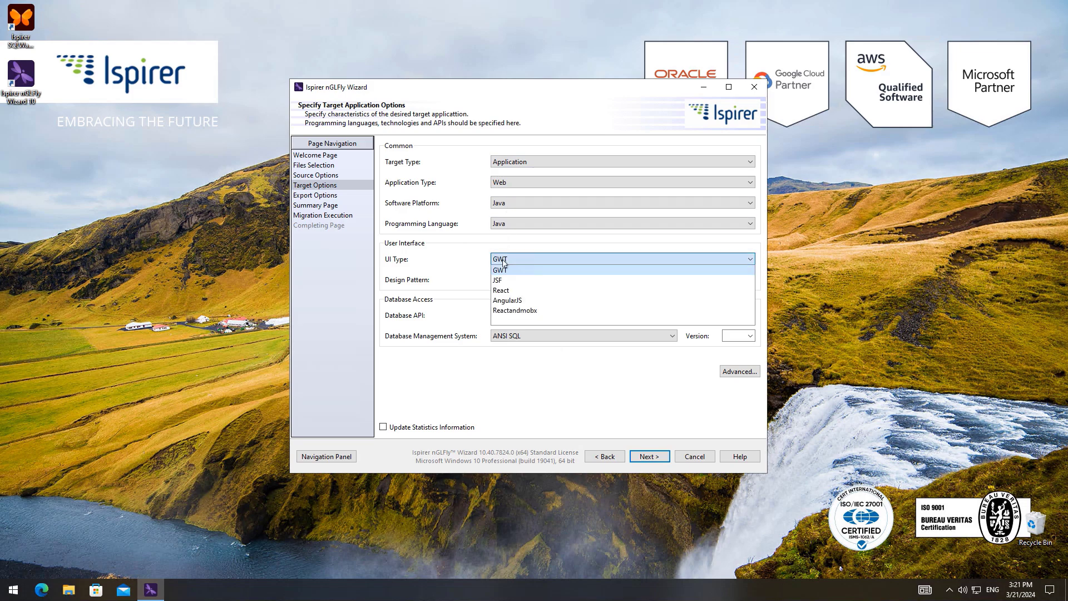
{"action": "left_click", "coordinate": [514, 310]}
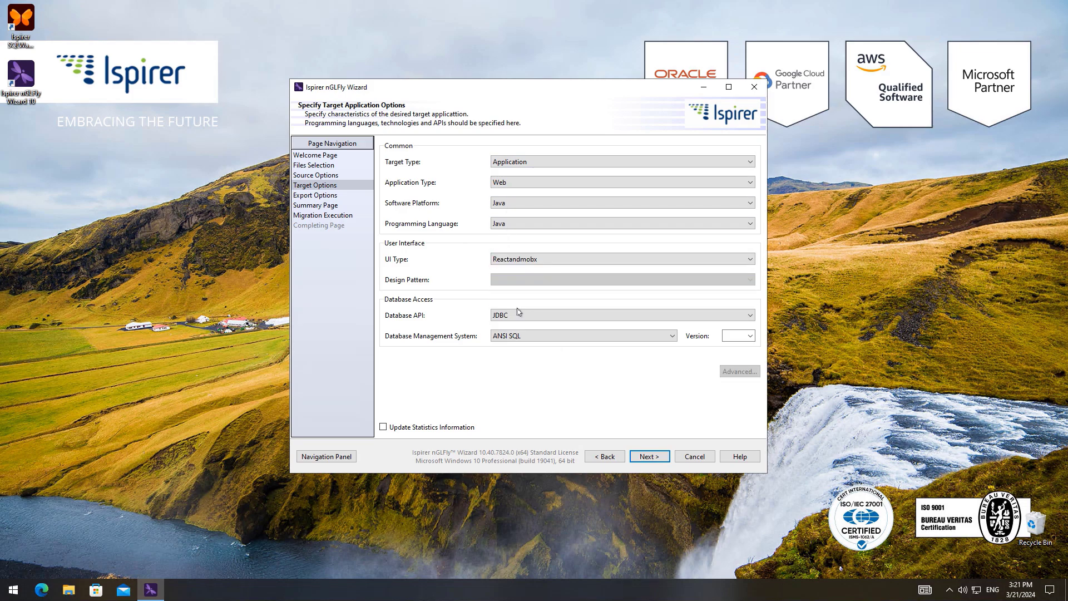
{"action": "left_click", "coordinate": [527, 316]}
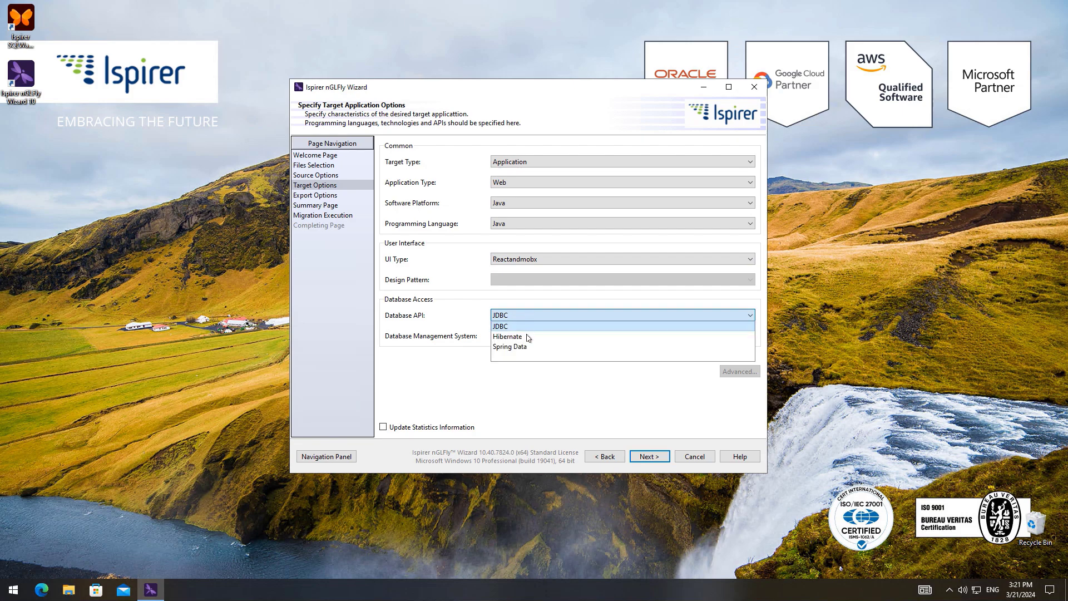
{"action": "left_click", "coordinate": [528, 360]}
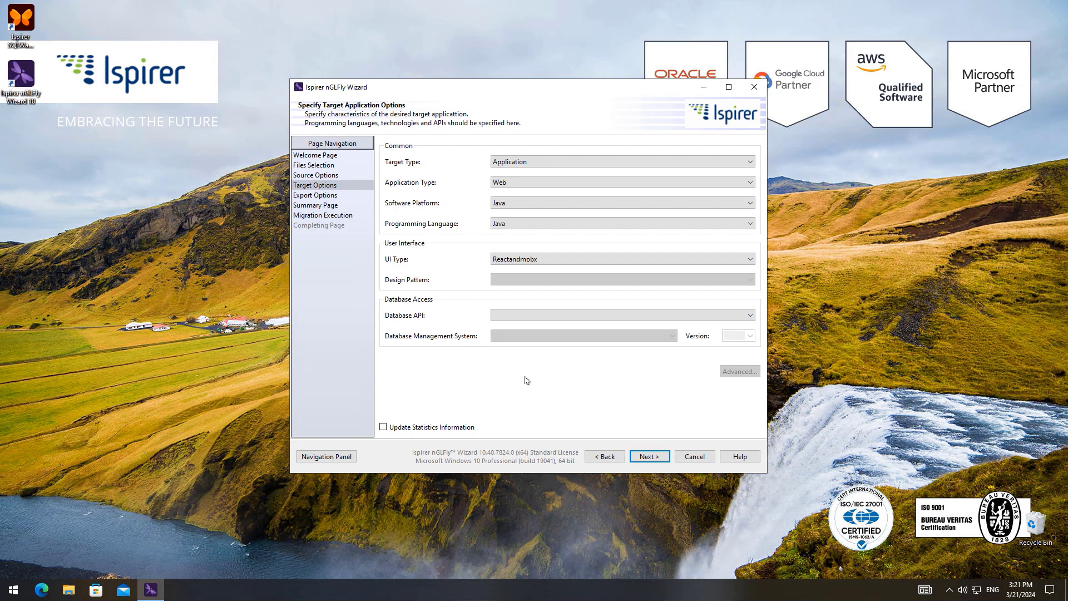
- Rename the results directory's final folder to ResultPBToJava in the export options and continue to the summary
{"action": "left_click", "coordinate": [654, 456]}
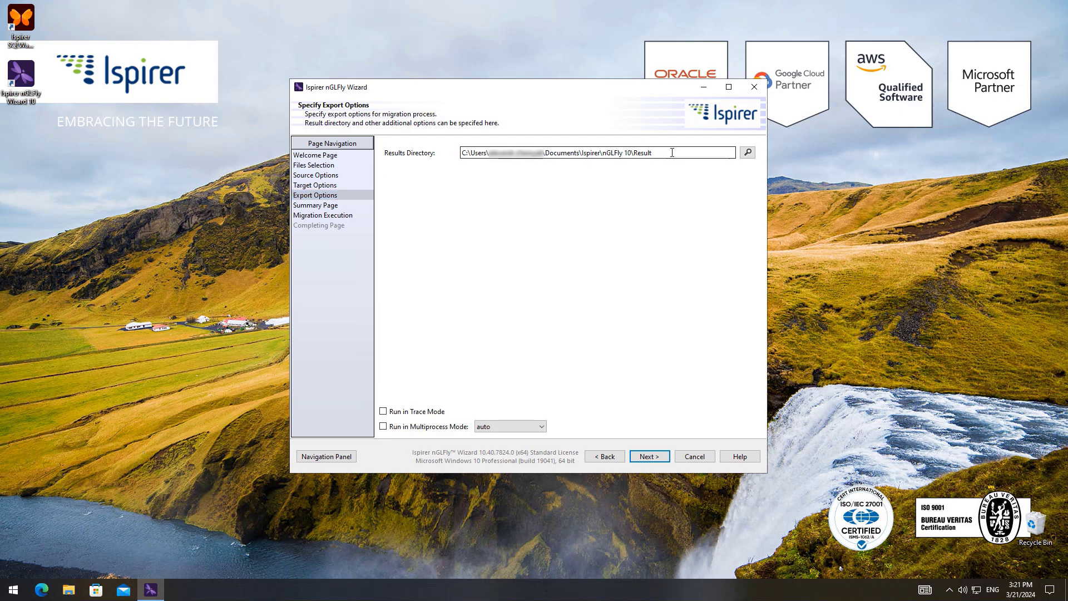
{"action": "type", "text": "ToJava"}
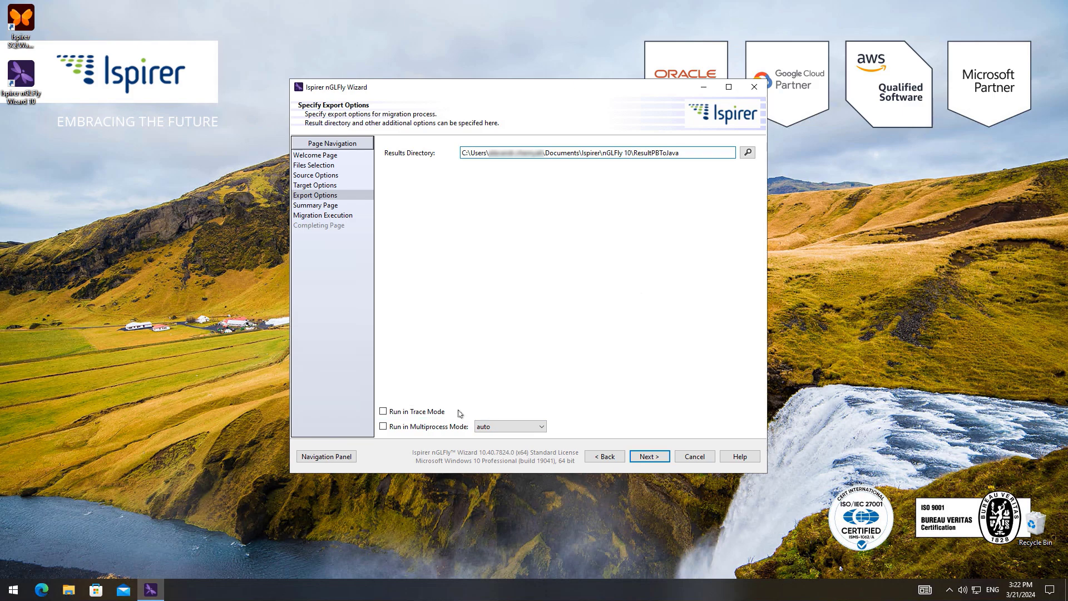
{"action": "left_click", "coordinate": [646, 457]}
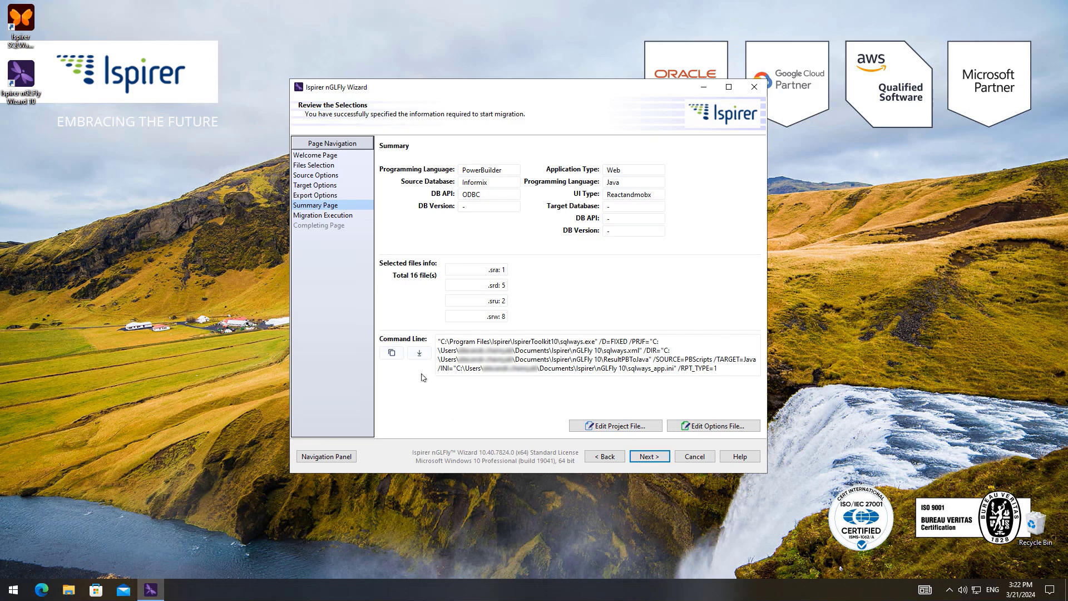
- Review the conversion settings in the sqlways_app options file down to the JAVA section and close the file
{"action": "left_click", "coordinate": [718, 426]}
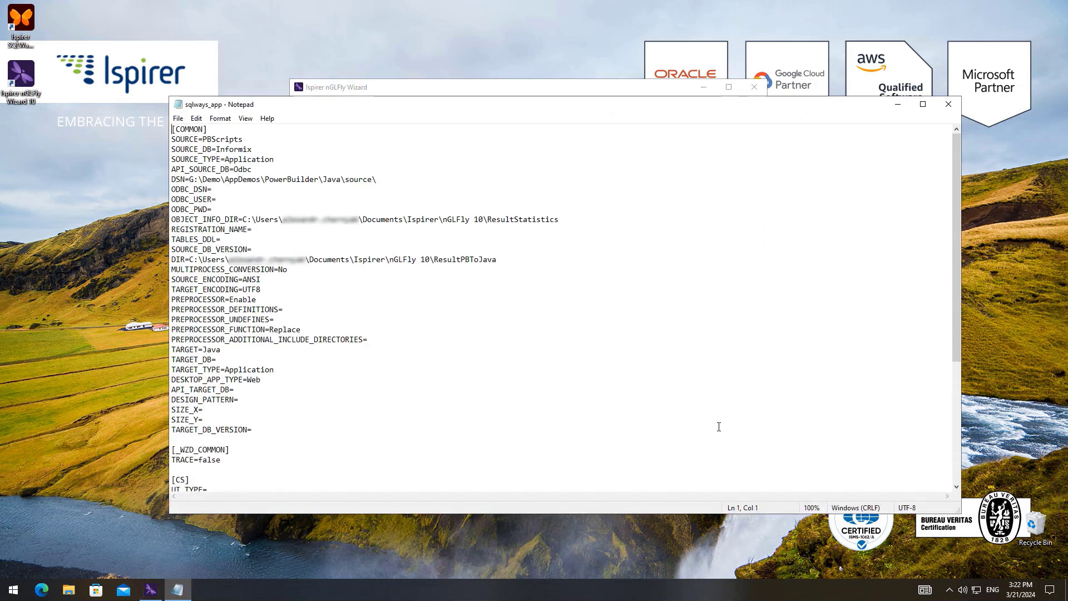
{"action": "scroll", "coordinate": [719, 427], "scroll_direction": "down", "scroll_amount": 6}
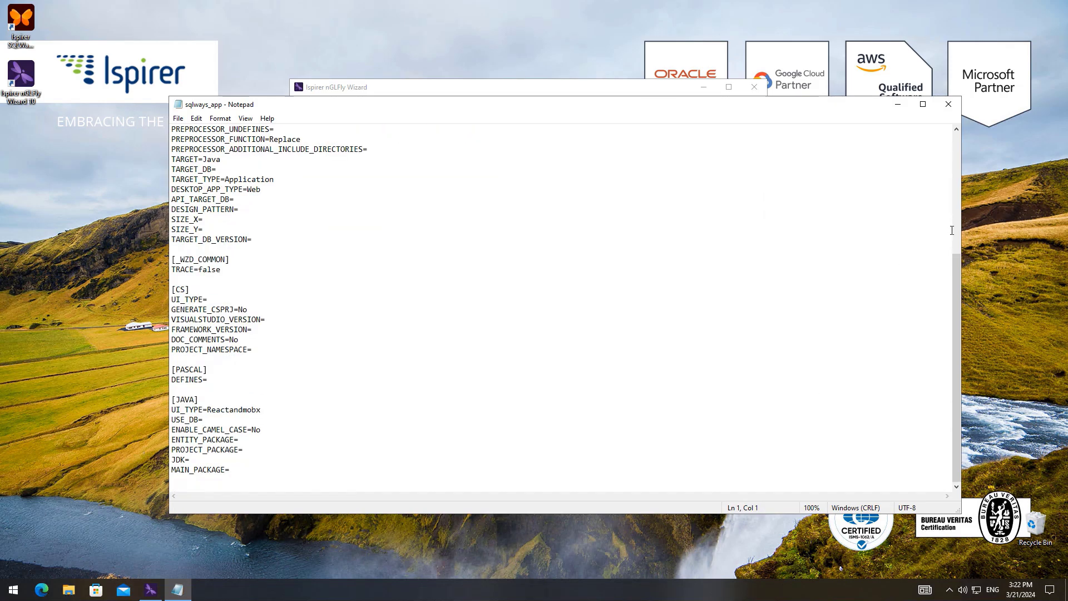
{"action": "left_click", "coordinate": [949, 105]}
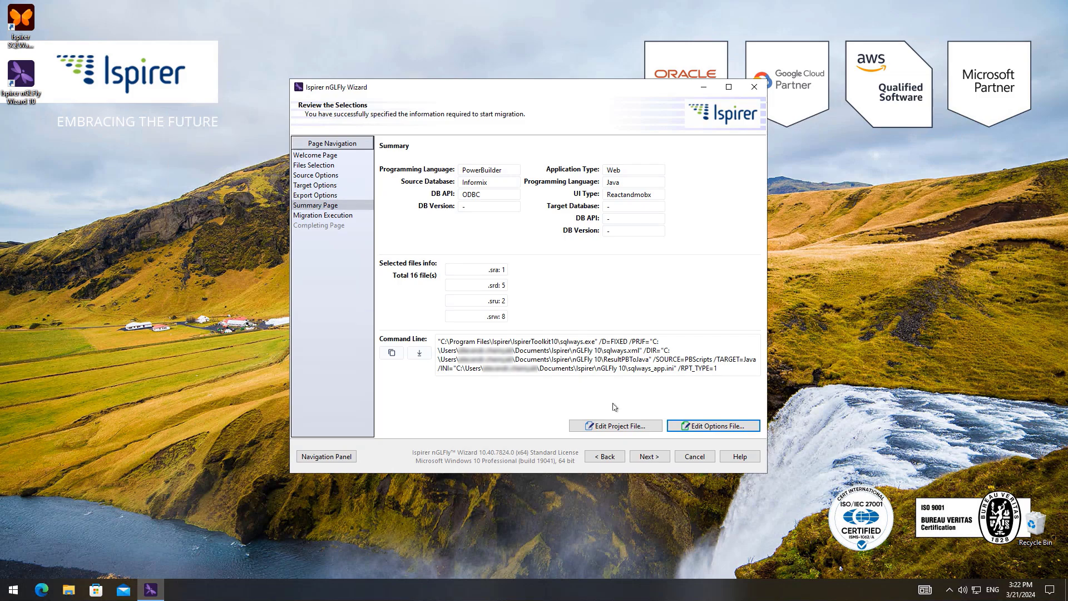
- Proceed to migration execution and start converting the selected PowerBuilder files
{"action": "left_click", "coordinate": [649, 457]}
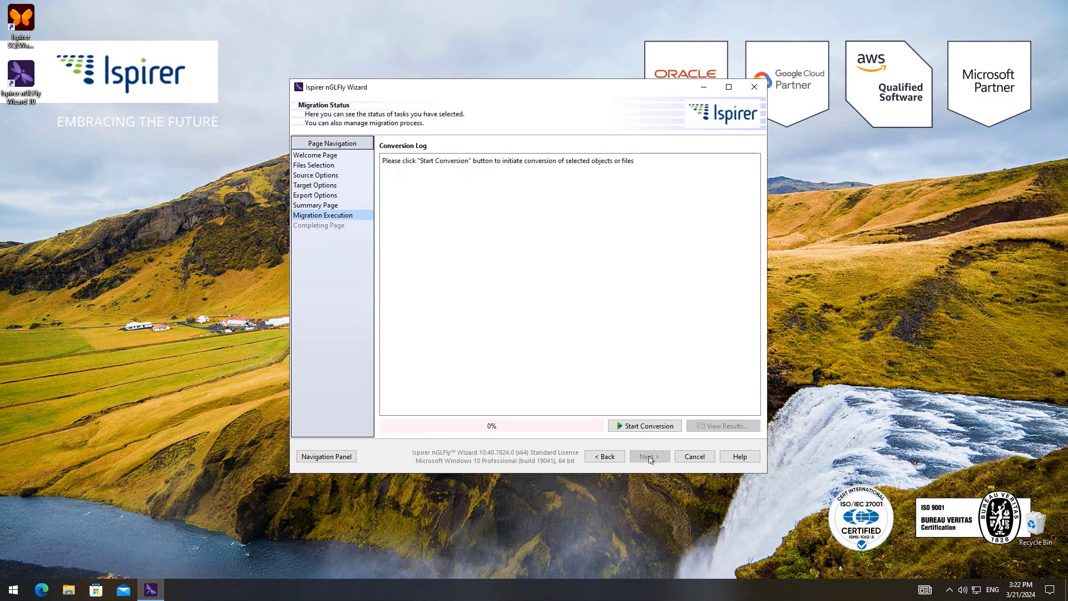
{"action": "left_click", "coordinate": [644, 427]}
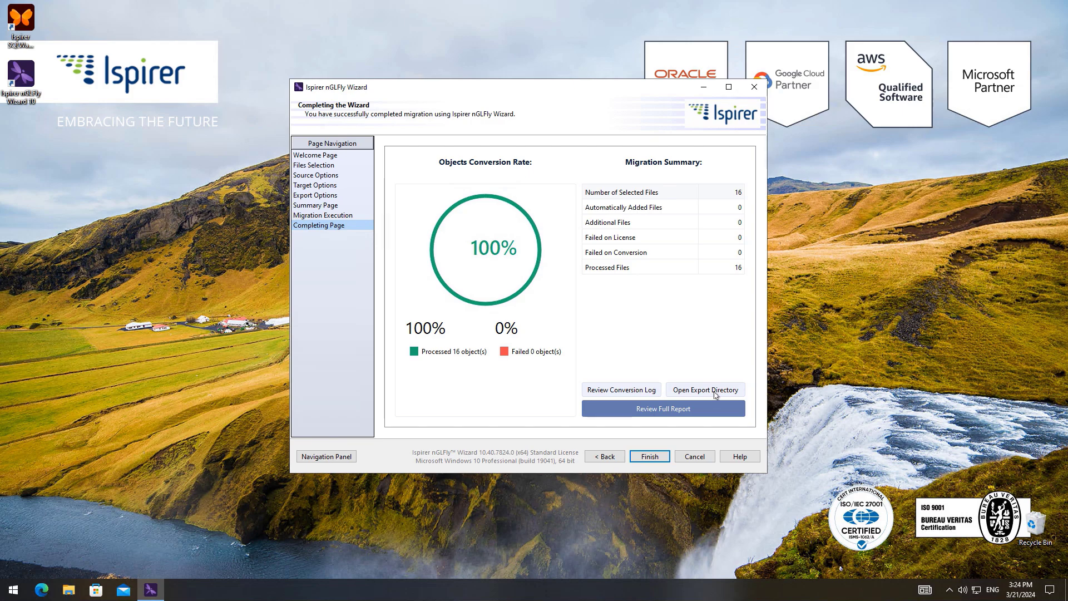
- Open the export directory and read through the sqlways conversion log to its final totals, closing it when done
{"action": "left_click", "coordinate": [716, 392]}
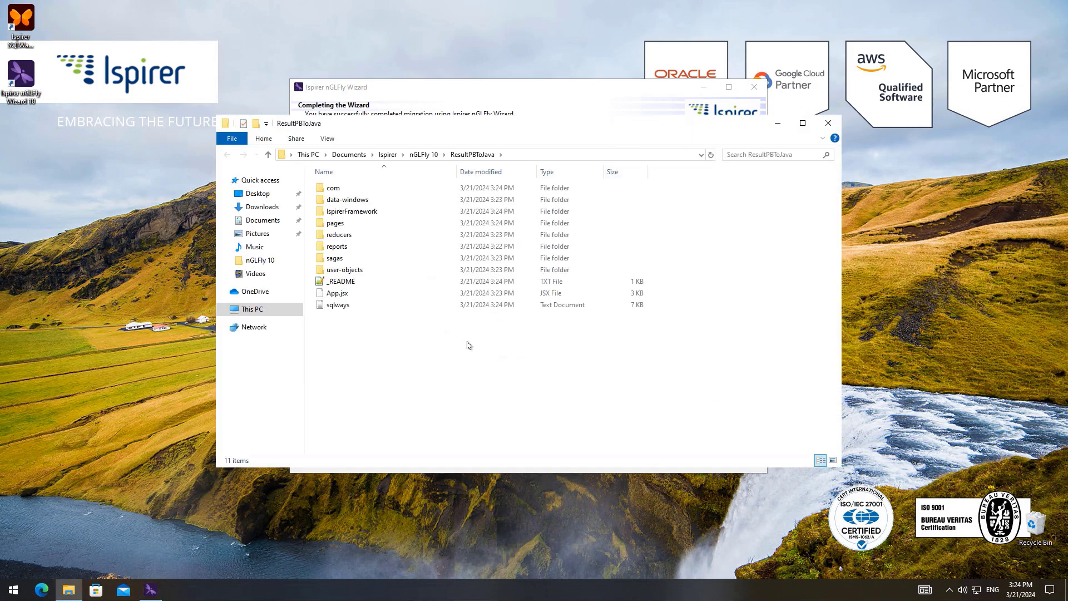
{"action": "double_click", "coordinate": [353, 305]}
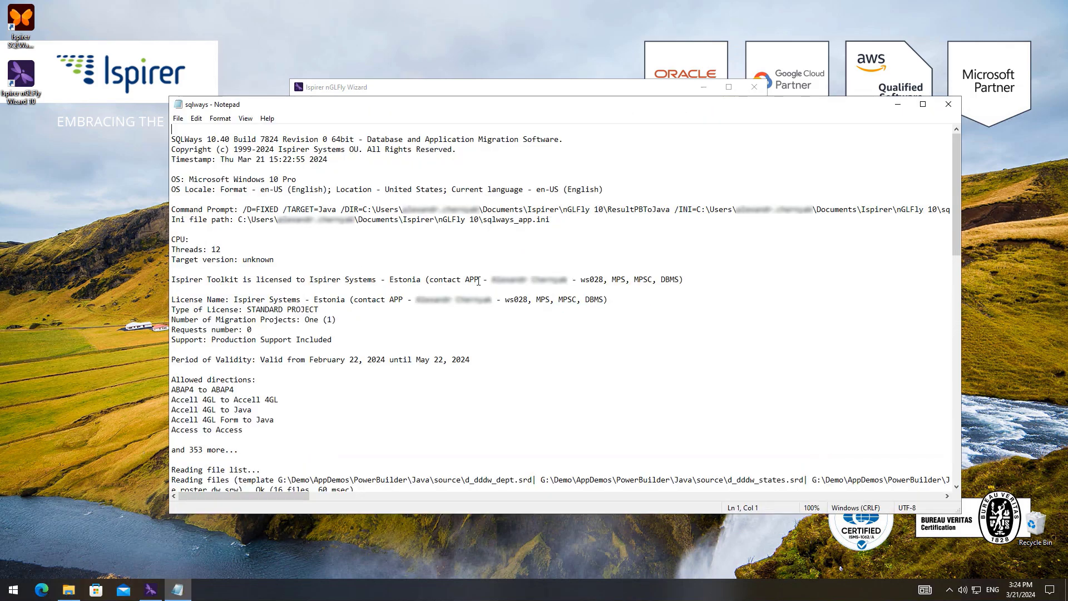
{"action": "scroll", "coordinate": [522, 272], "scroll_direction": "down", "scroll_amount": 3}
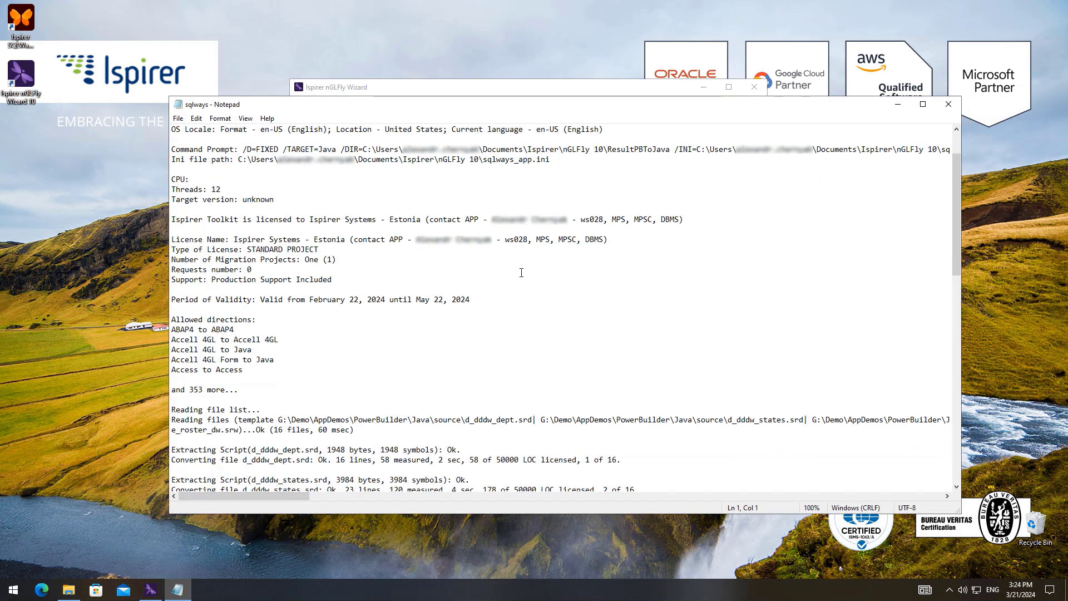
{"action": "scroll", "coordinate": [522, 272], "scroll_direction": "down", "scroll_amount": 4}
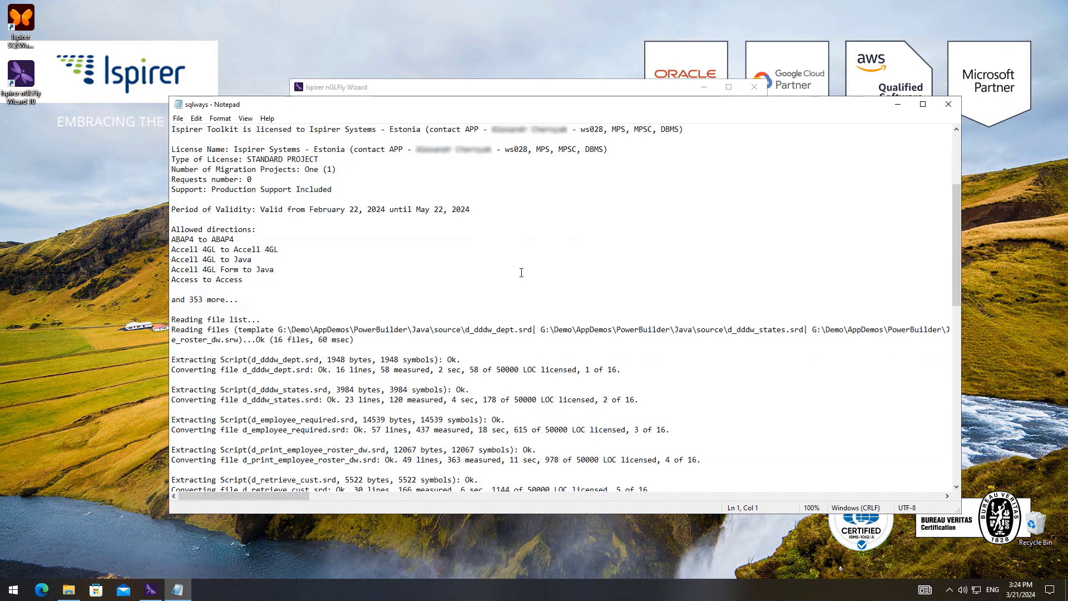
{"action": "scroll", "coordinate": [521, 273], "scroll_direction": "down", "scroll_amount": 1}
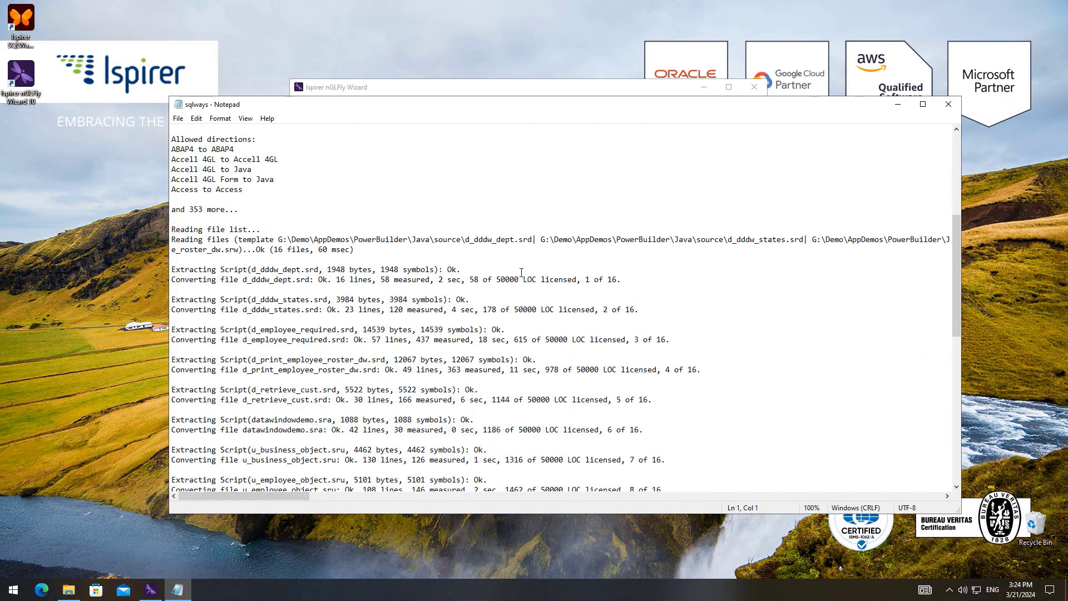
{"action": "scroll", "coordinate": [521, 272], "scroll_direction": "down", "scroll_amount": 8}
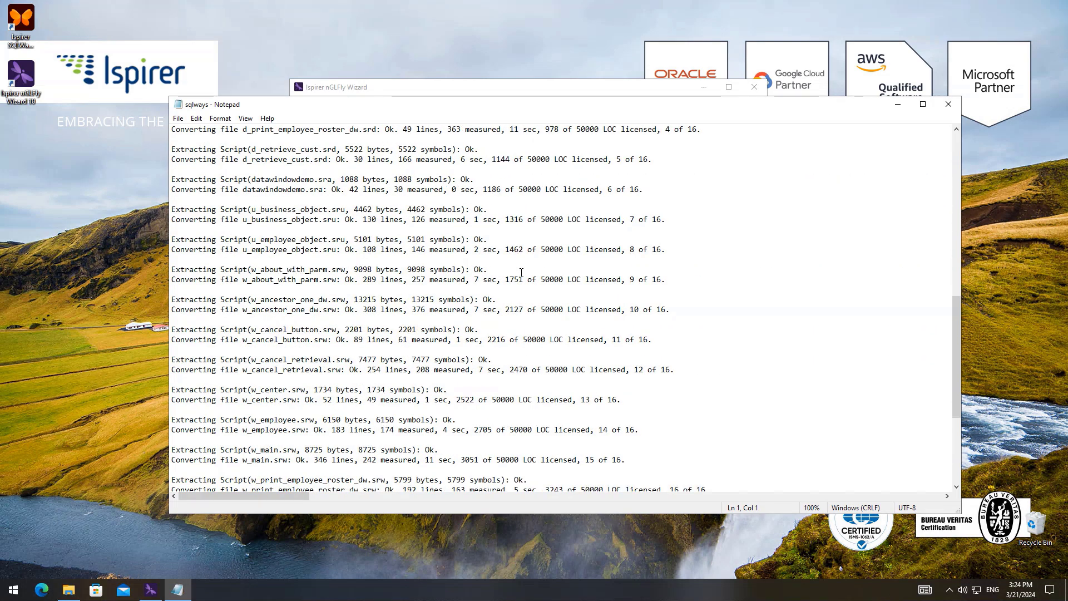
{"action": "scroll", "coordinate": [522, 272], "scroll_direction": "down", "scroll_amount": 7}
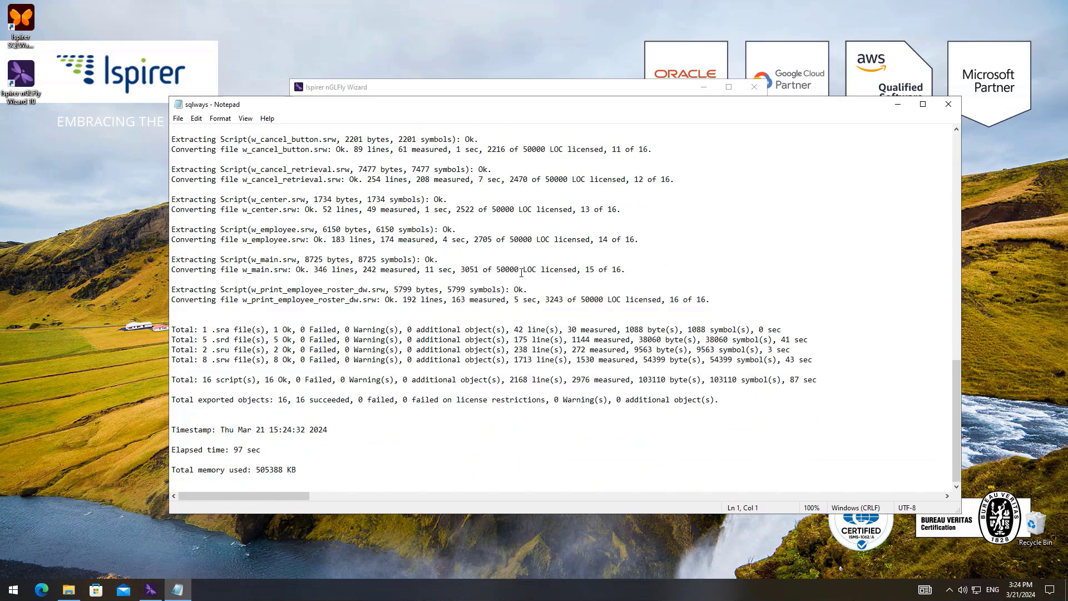
{"action": "left_click", "coordinate": [948, 104]}
- Return to the migration wizard and review the full conversion report down to the objects information, closing it when done
{"action": "left_click", "coordinate": [576, 90]}
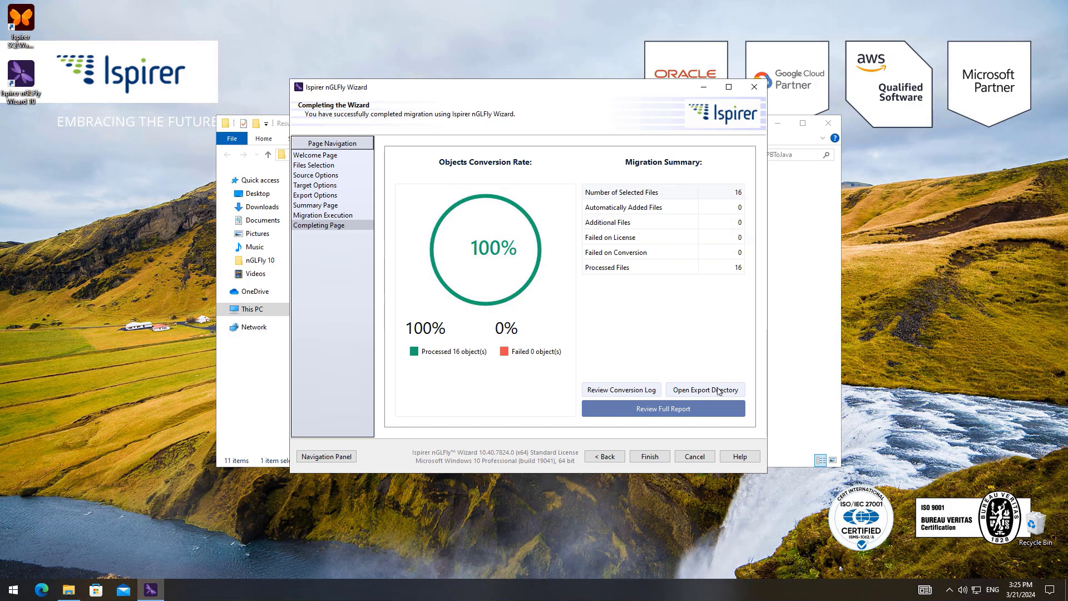
{"action": "left_click", "coordinate": [694, 416]}
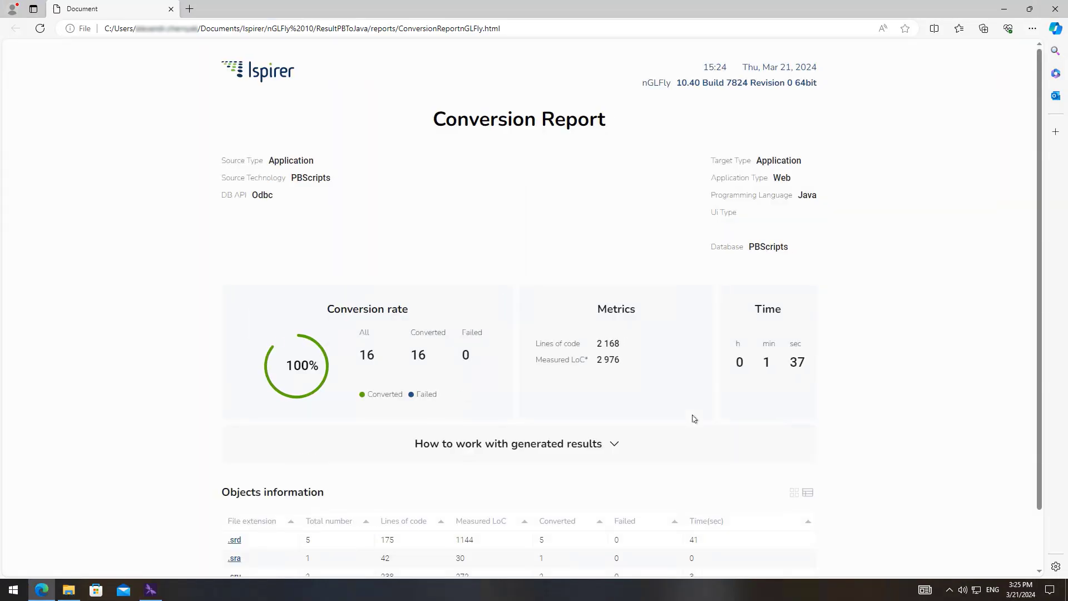
{"action": "scroll", "coordinate": [813, 434], "scroll_direction": "down", "scroll_amount": 1}
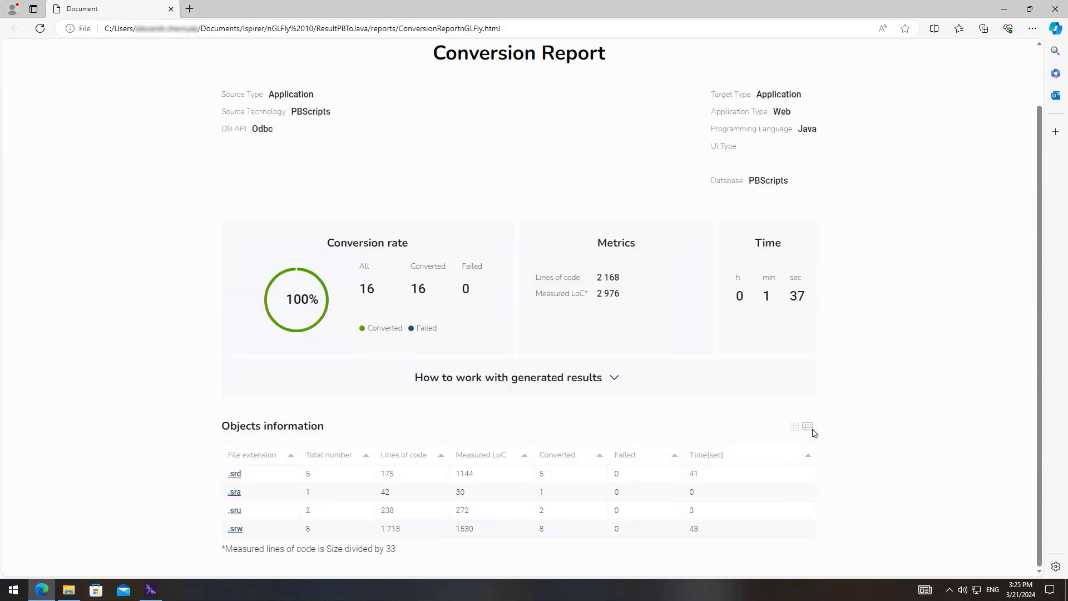
{"action": "left_click", "coordinate": [1055, 9]}
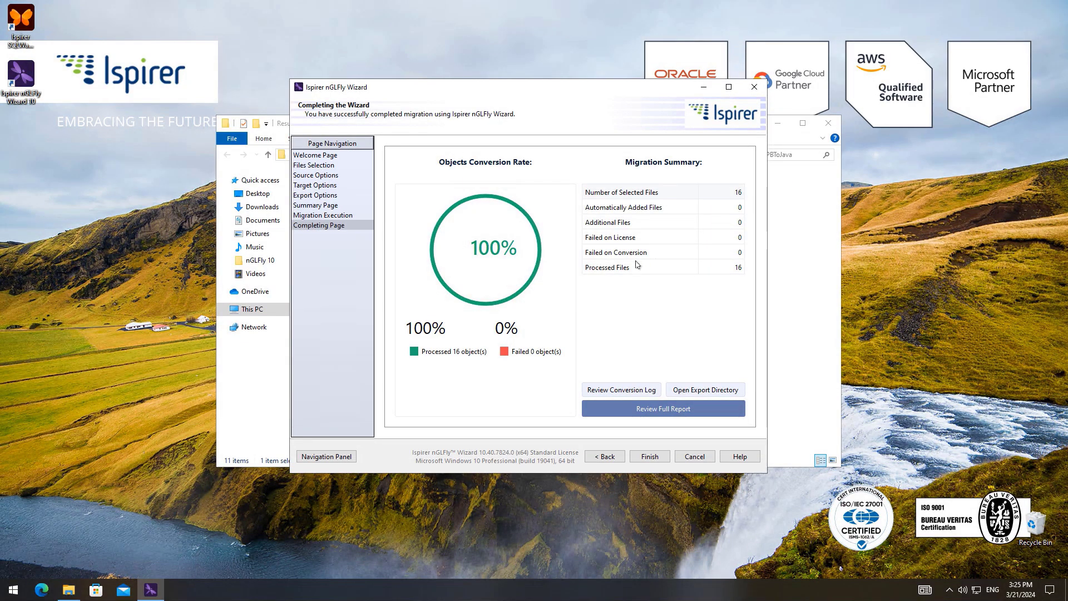
- Finish the wizard and open the _README file from the ResultPBToJava folder
{"action": "left_click", "coordinate": [650, 456]}
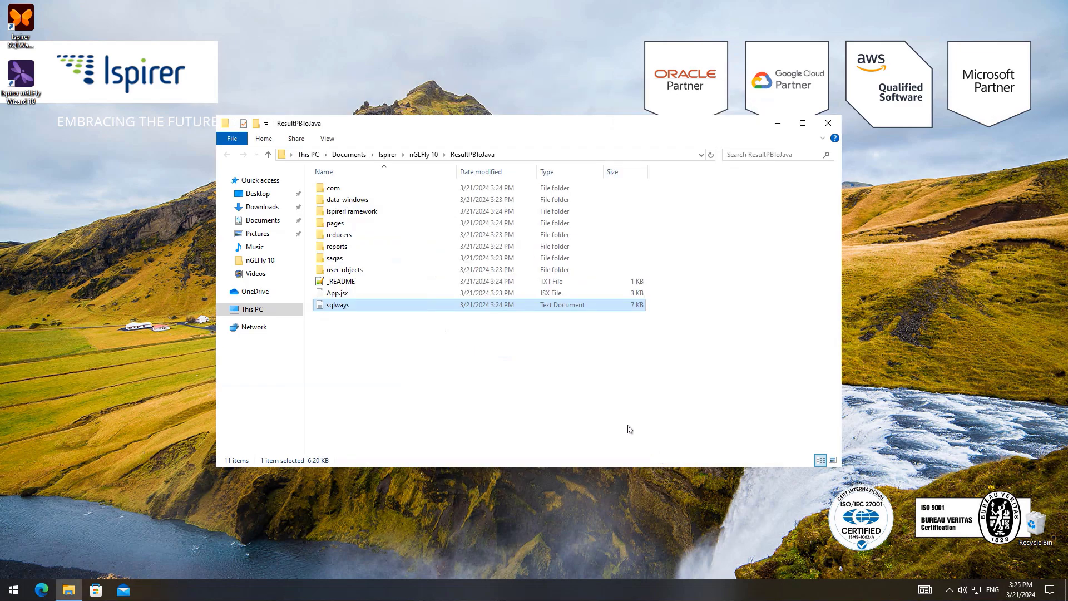
{"action": "left_click", "coordinate": [350, 285]}
{"action": "double_click", "coordinate": [350, 284]}
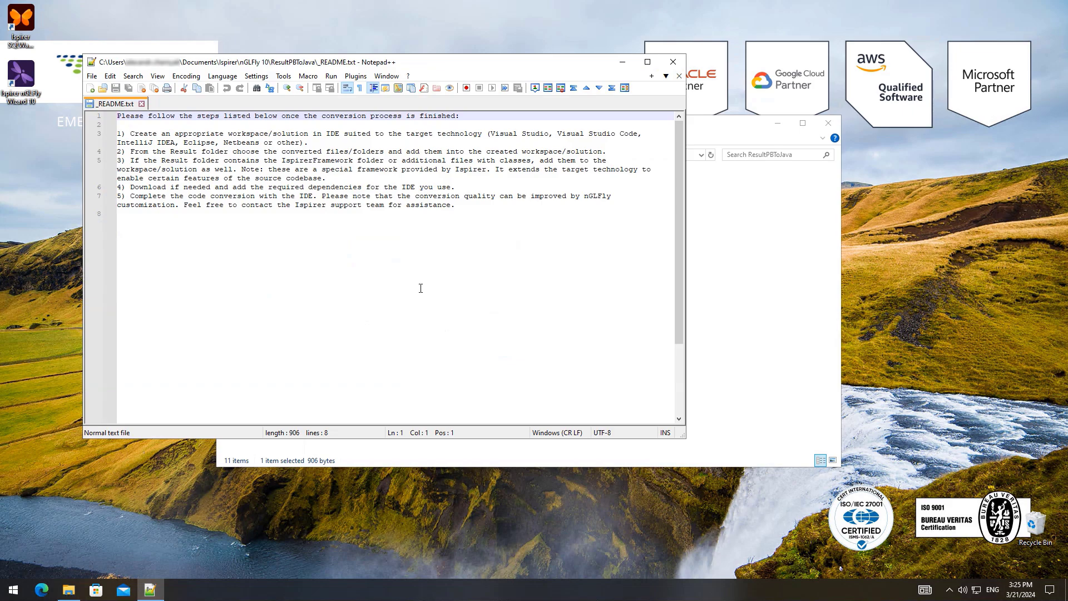